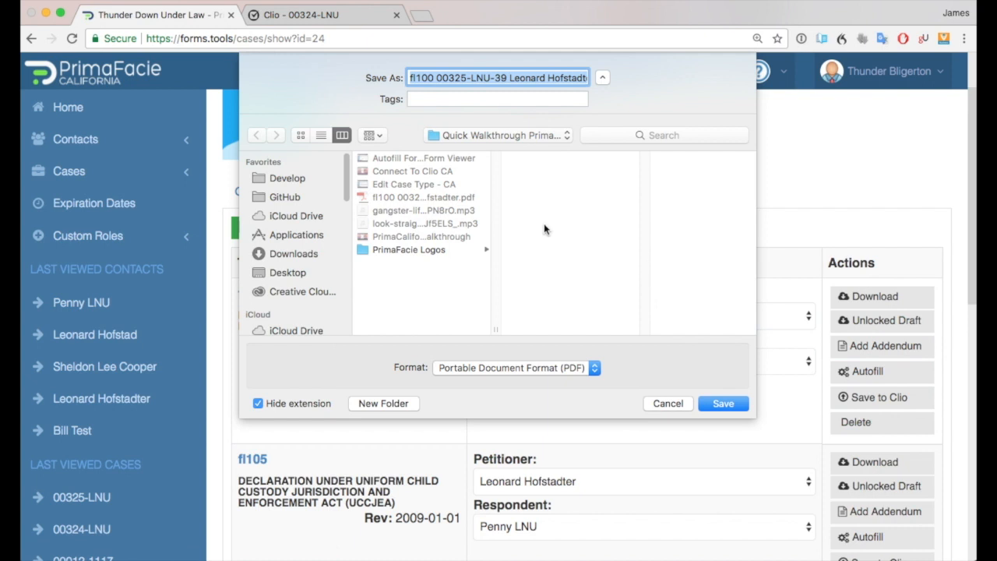
# Download the fl100 petition form as a PDF to the walkthrough folder and open the saved file
pyautogui.click(672, 404)
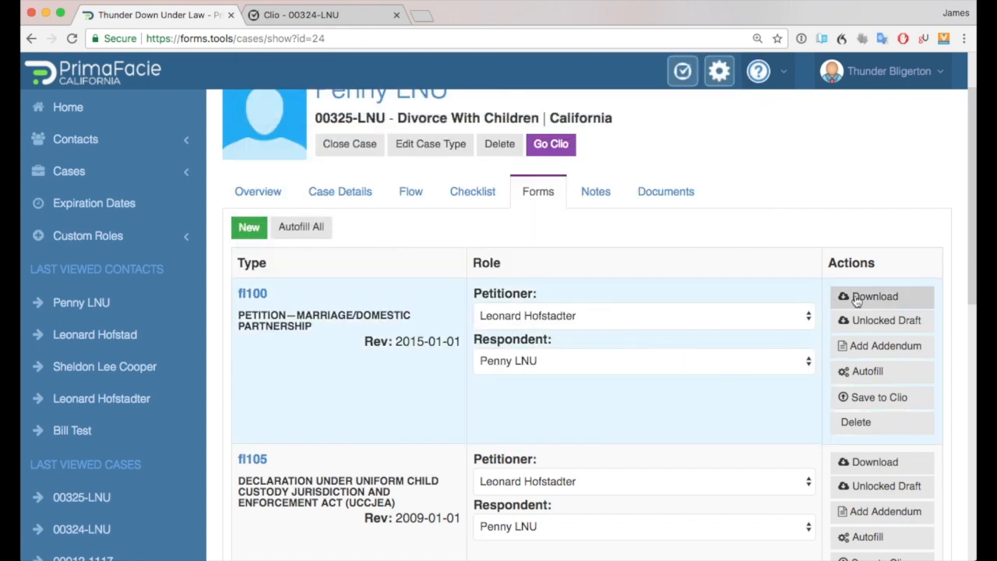
pyautogui.click(862, 297)
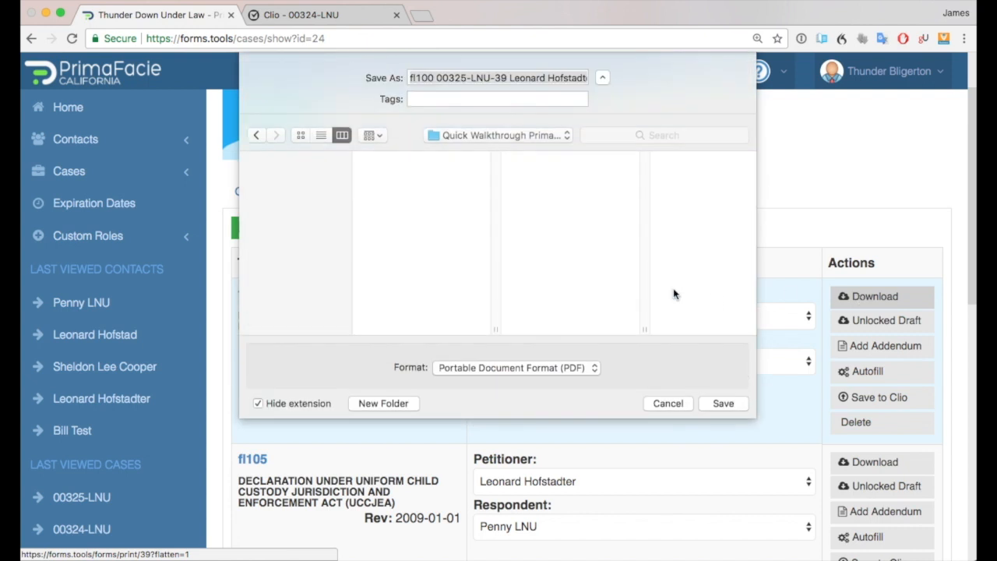
pyautogui.click(717, 403)
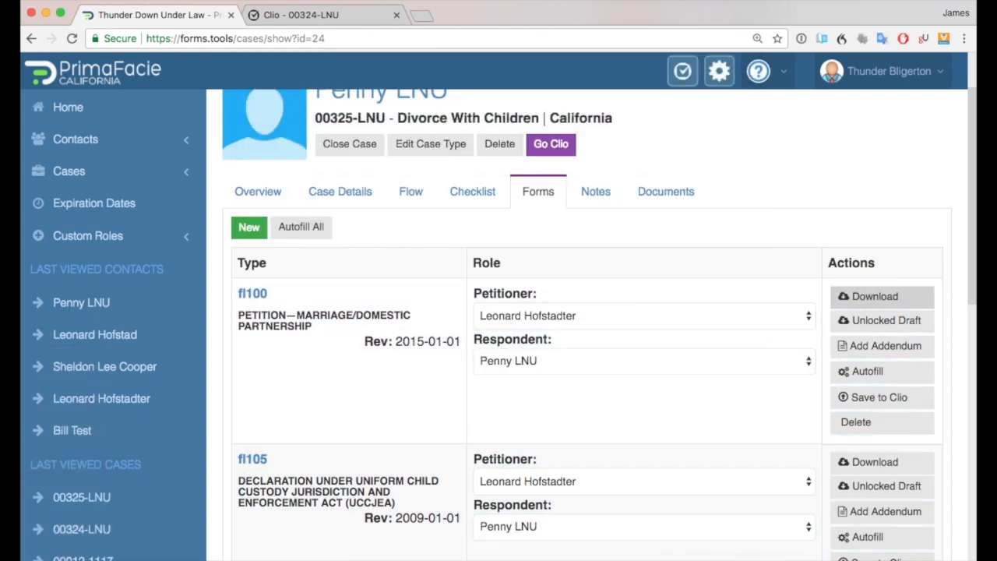
pyautogui.click(117, 560)
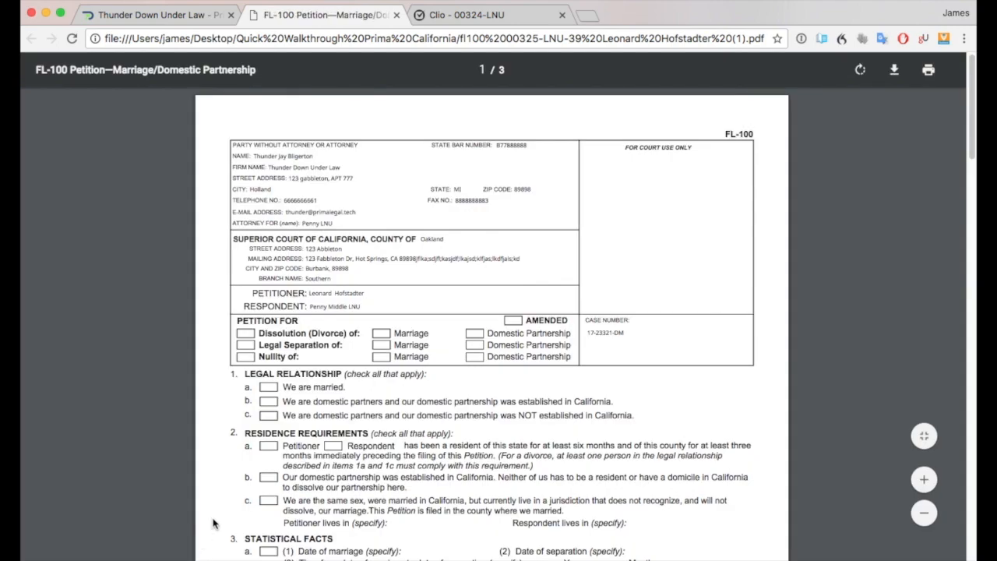
# Test whether the petition checkboxes in the downloaded fl100 PDF can be edited, and close the PDF
pyautogui.click(381, 335)
pyautogui.moveTo(383, 349); pyautogui.dragTo(472, 361)
pyautogui.click(455, 374)
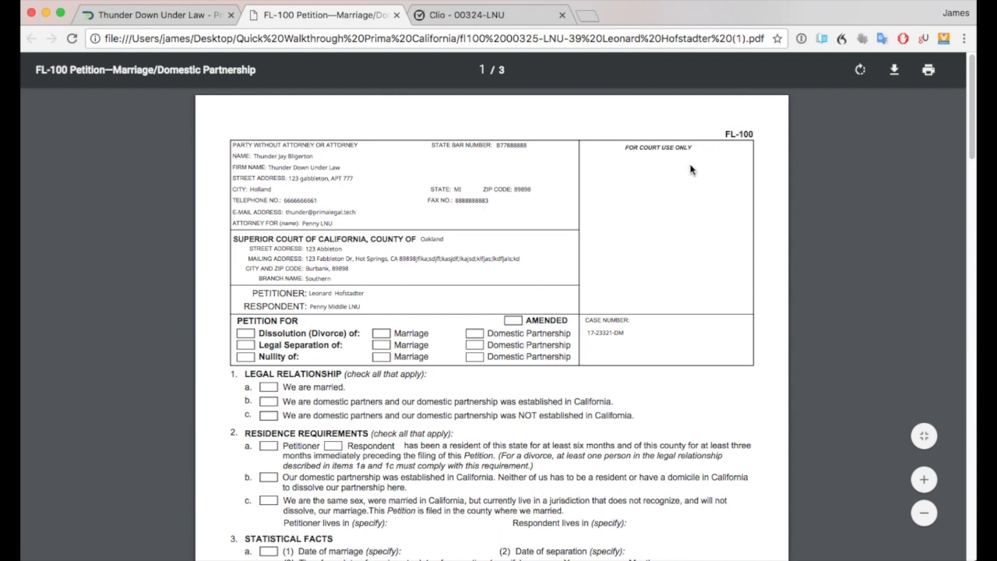
pyautogui.click(397, 16)
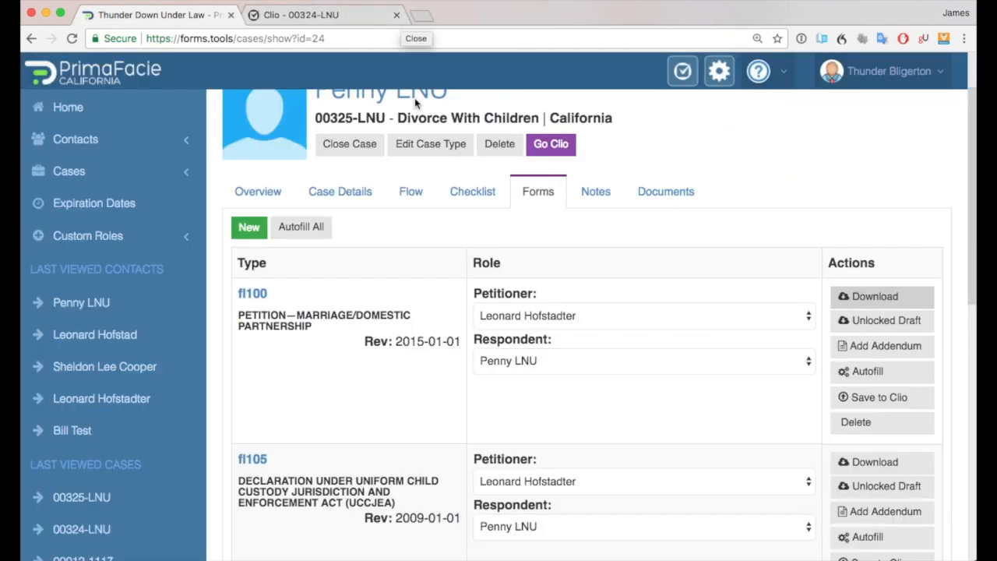
pyautogui.click(870, 324)
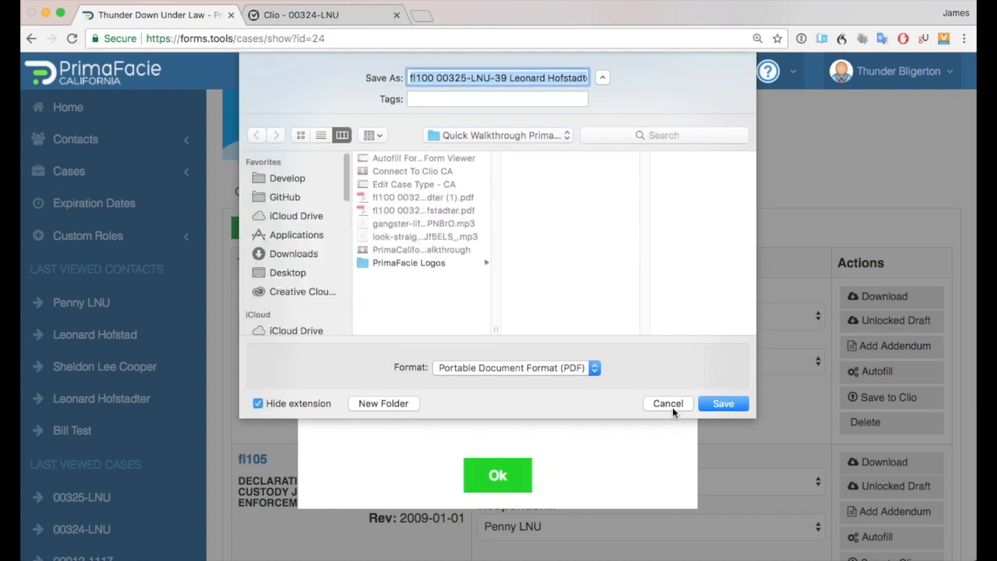
pyautogui.click(668, 405)
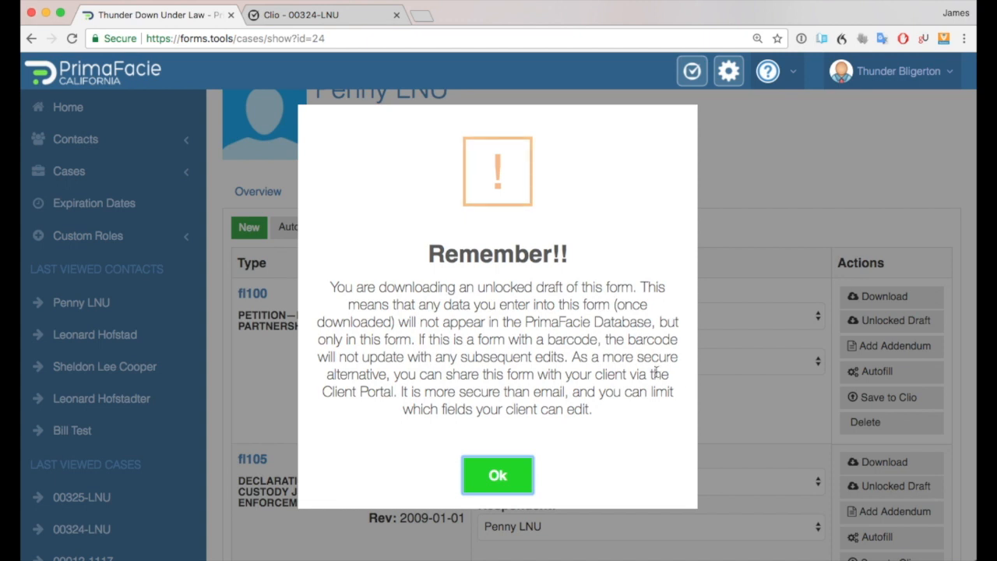
pyautogui.click(511, 477)
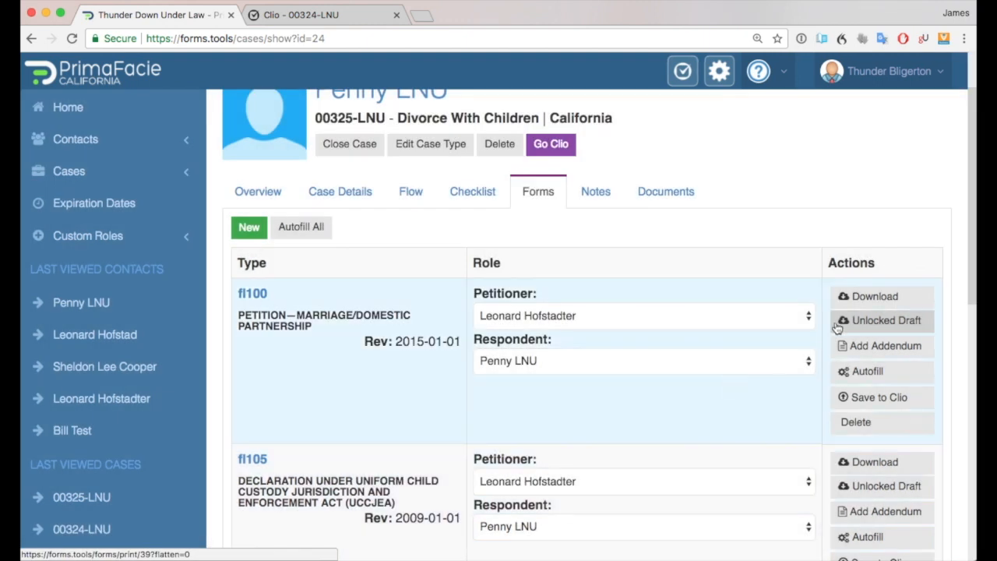
# Download the unlocked draft of the fl100 form and save it as a PDF
pyautogui.click(838, 322)
pyautogui.click(510, 476)
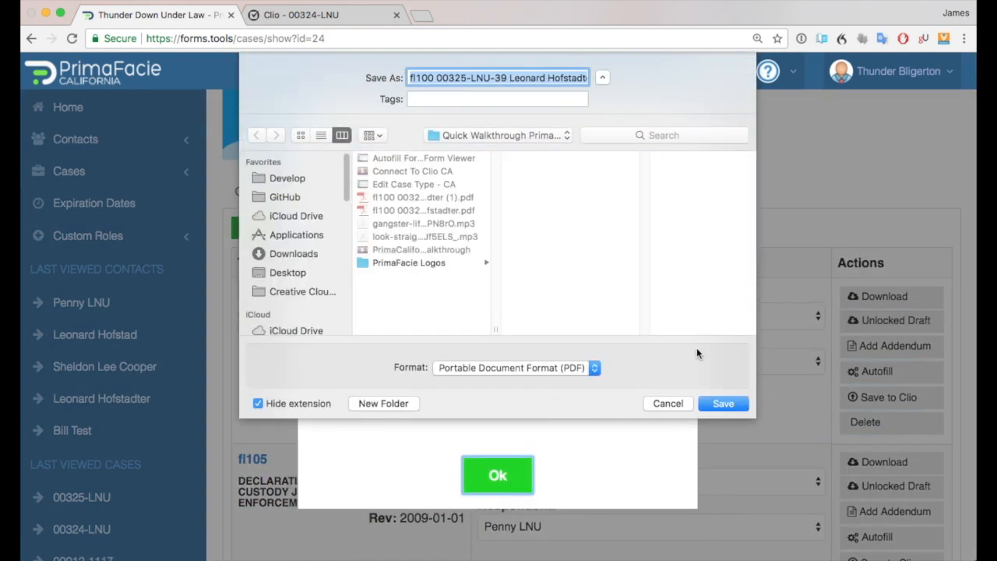
pyautogui.click(726, 402)
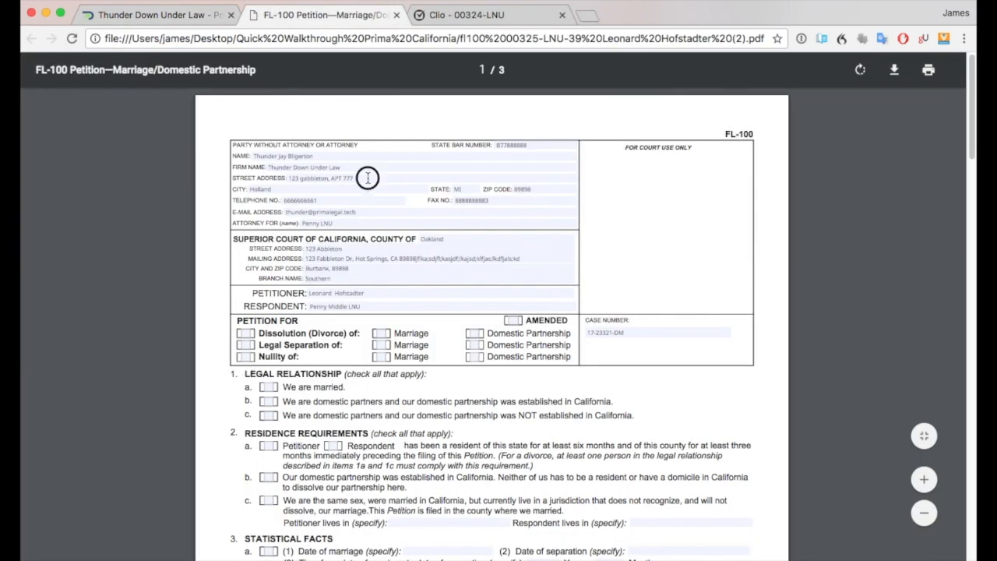
# Check that the attorney's street address field is editable in the unlocked draft, and close the draft and the download reminder
pyautogui.click(399, 178)
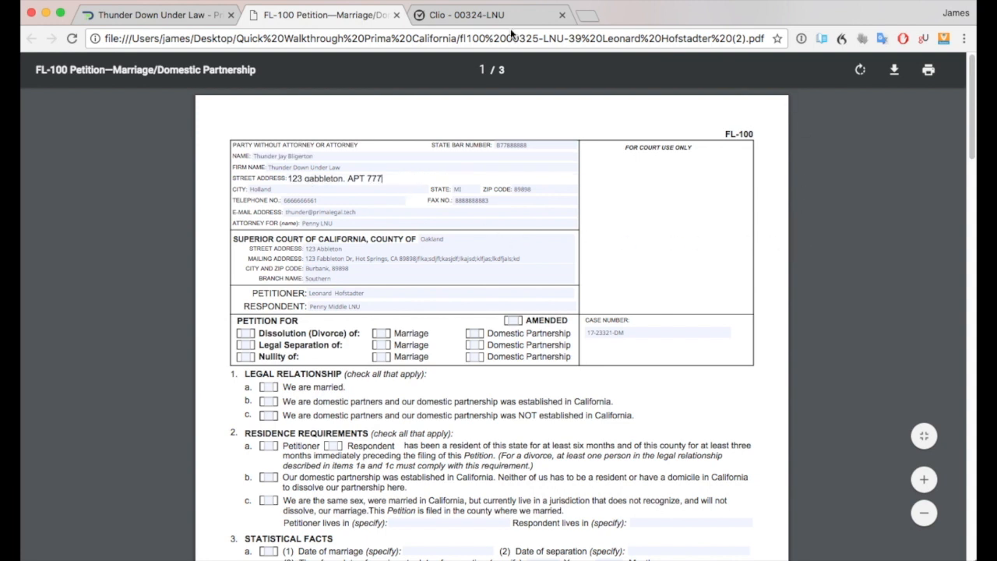
pyautogui.click(396, 15)
pyautogui.click(520, 483)
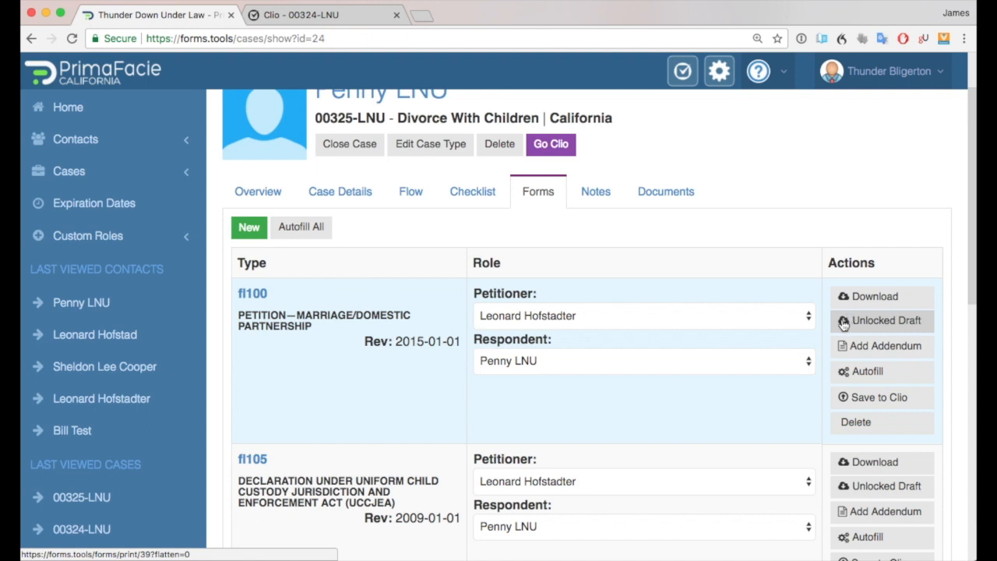
# Save the fl100 form to Clio and open the Primafacie Forms folder in the matter's Clio documents
pyautogui.click(857, 400)
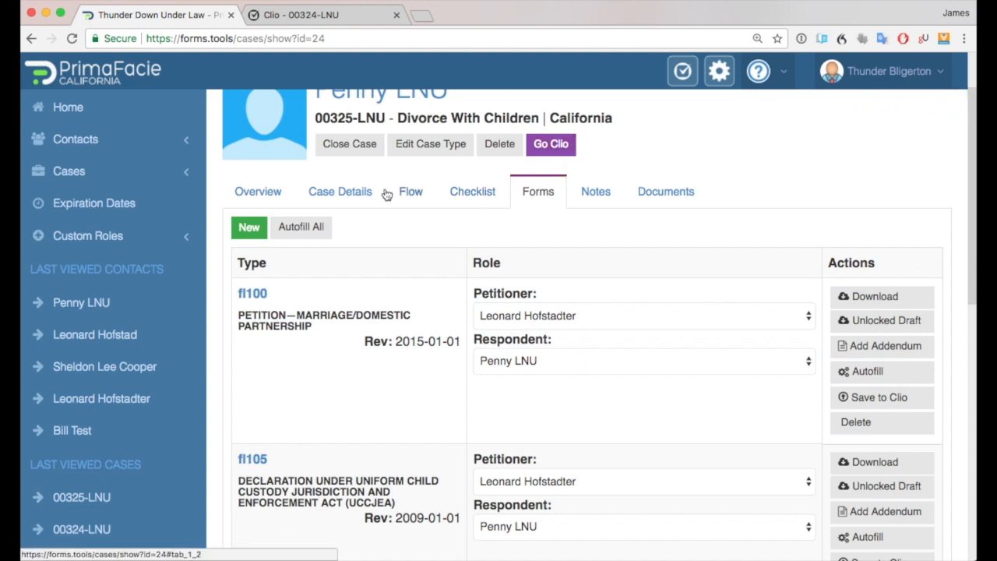
pyautogui.click(557, 150)
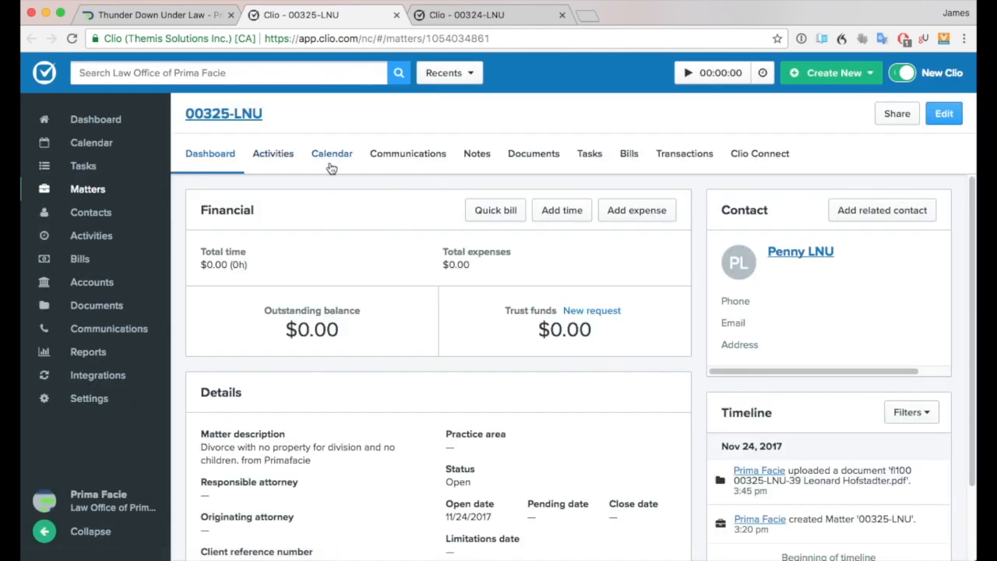
pyautogui.click(528, 160)
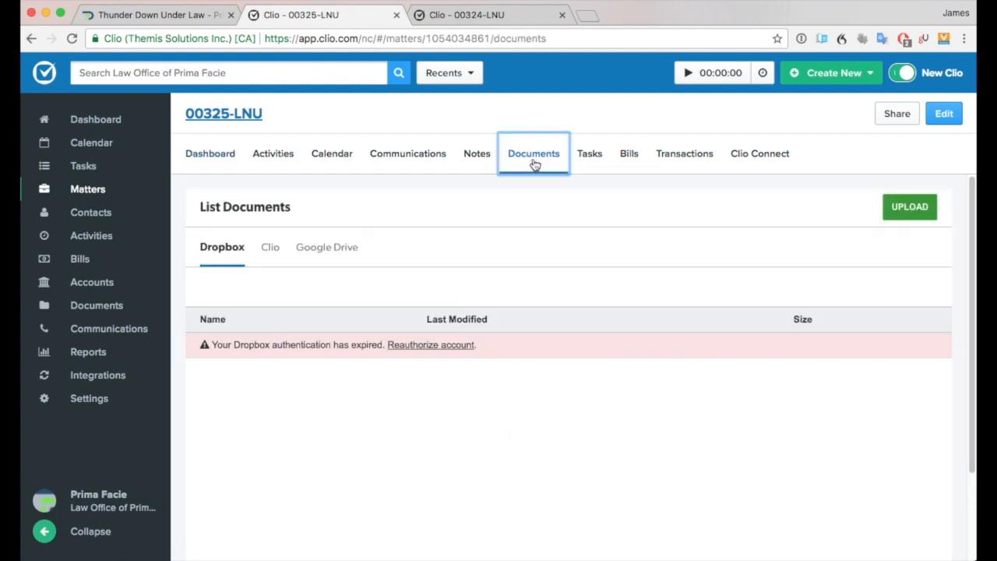
pyautogui.click(269, 247)
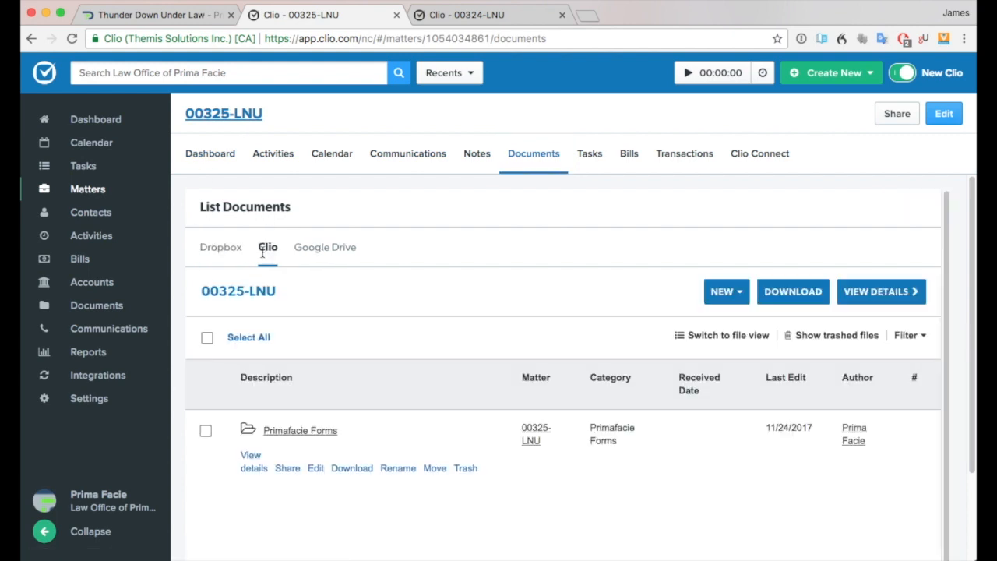
pyautogui.click(308, 433)
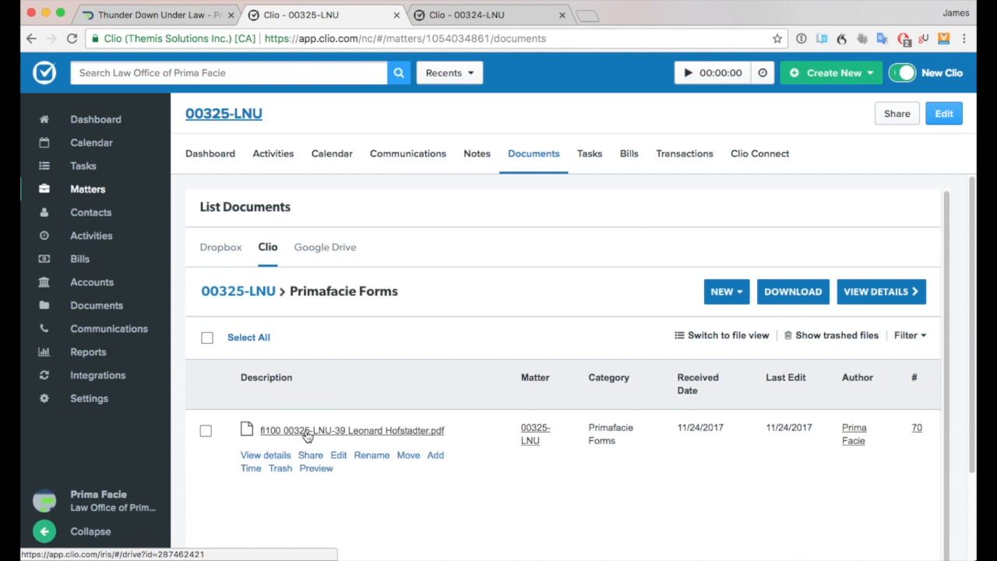
# Download the fl100 PDF stored in Clio, open it for review, and close it
pyautogui.click(401, 431)
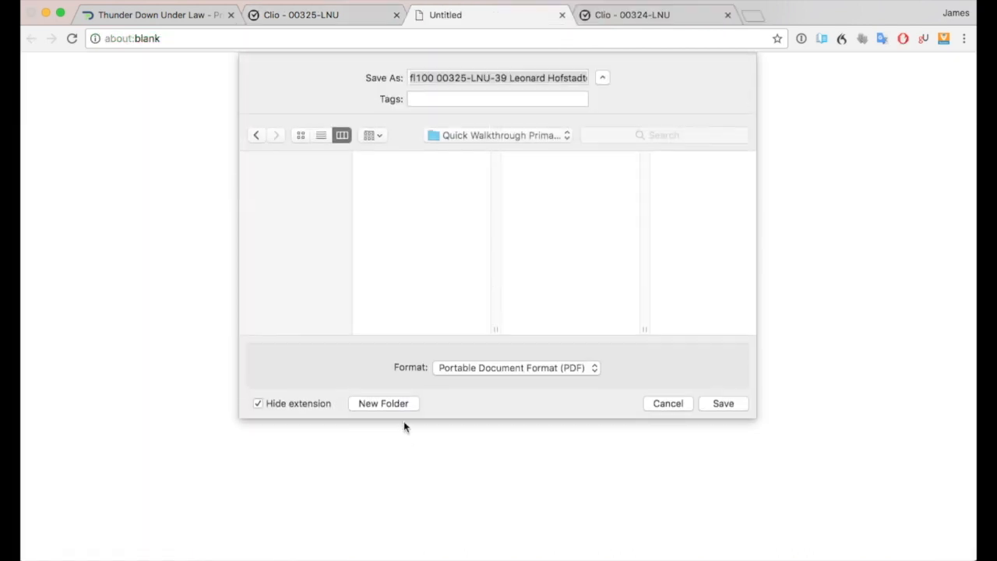
pyautogui.click(732, 405)
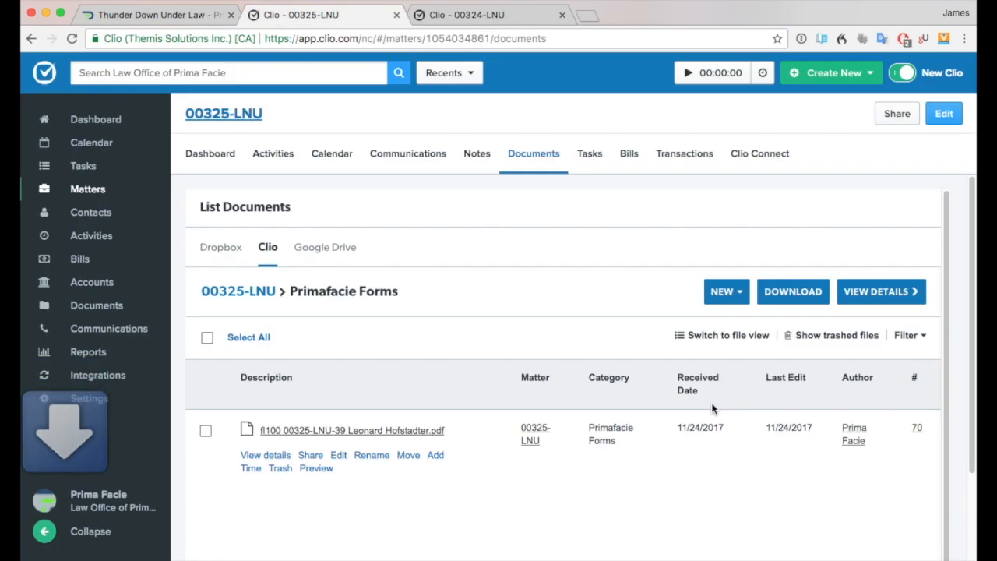
pyautogui.click(87, 557)
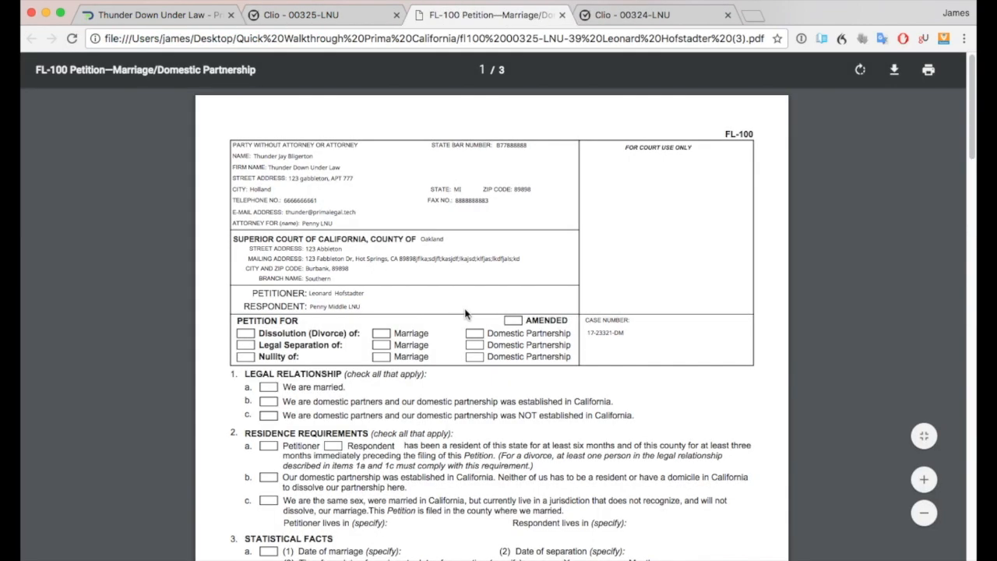
pyautogui.click(562, 16)
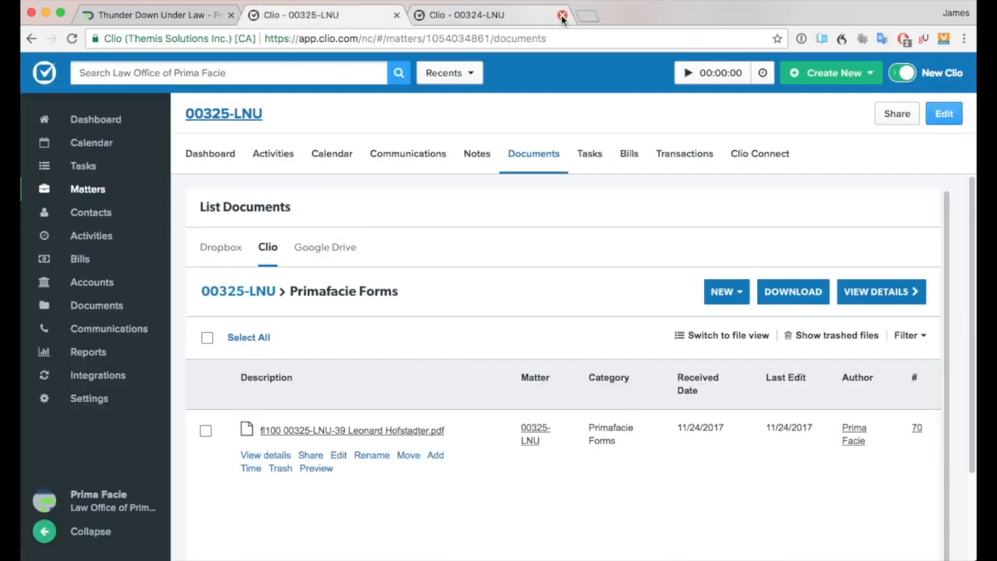
# Close the other Clio matter and switch back to the PrimaFacie case forms
pyautogui.click(499, 17)
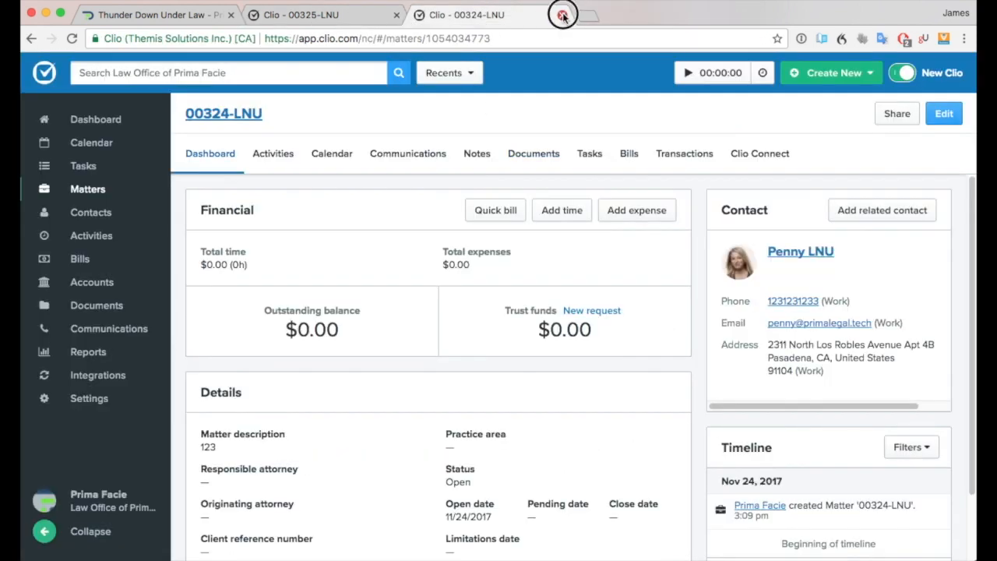
pyautogui.click(562, 15)
pyautogui.click(165, 19)
pyautogui.click(261, 18)
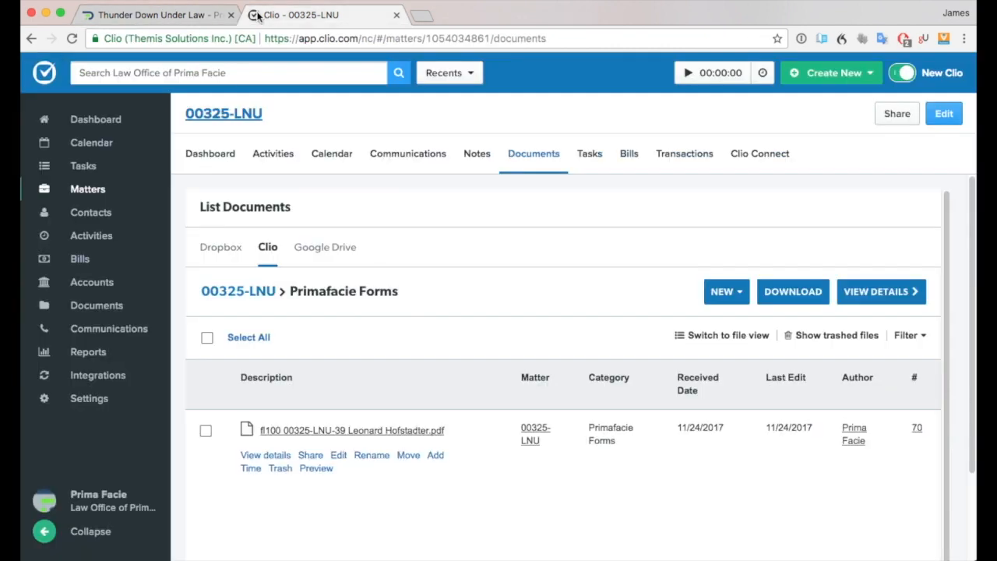
pyautogui.click(165, 17)
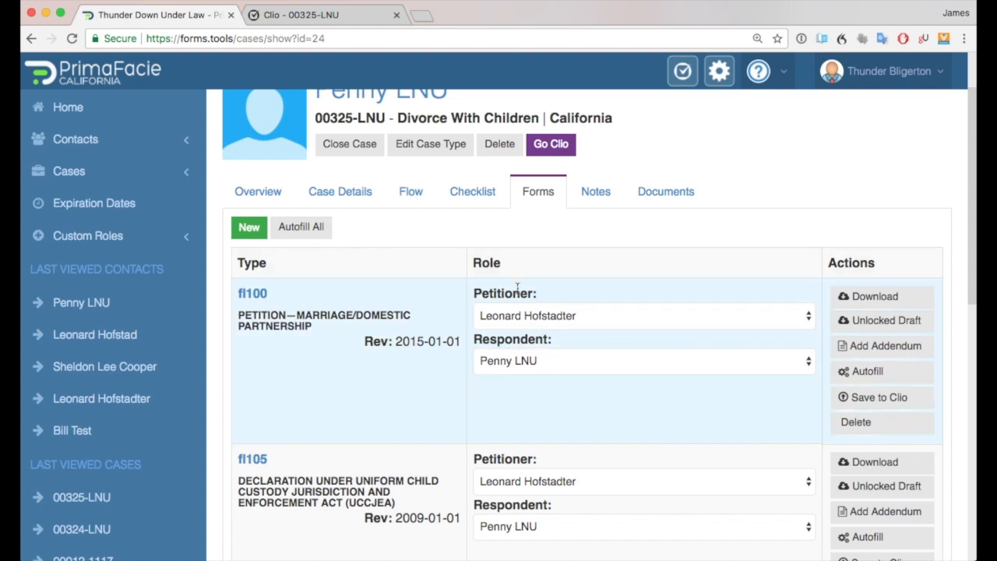
# View the fl100 form in the form viewer, close the viewer, and save the form to Clio again
pyautogui.click(253, 292)
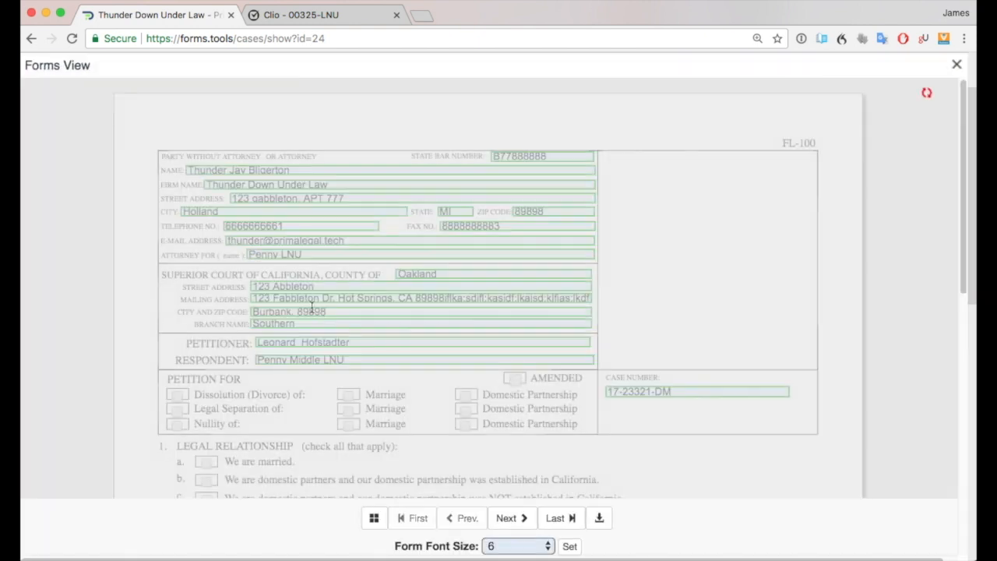
pyautogui.click(956, 65)
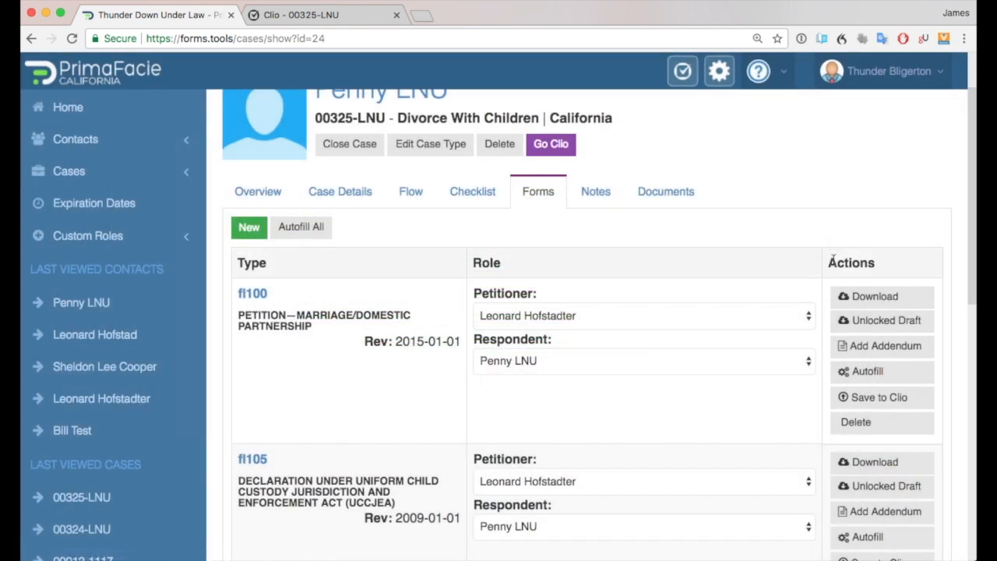
pyautogui.click(860, 396)
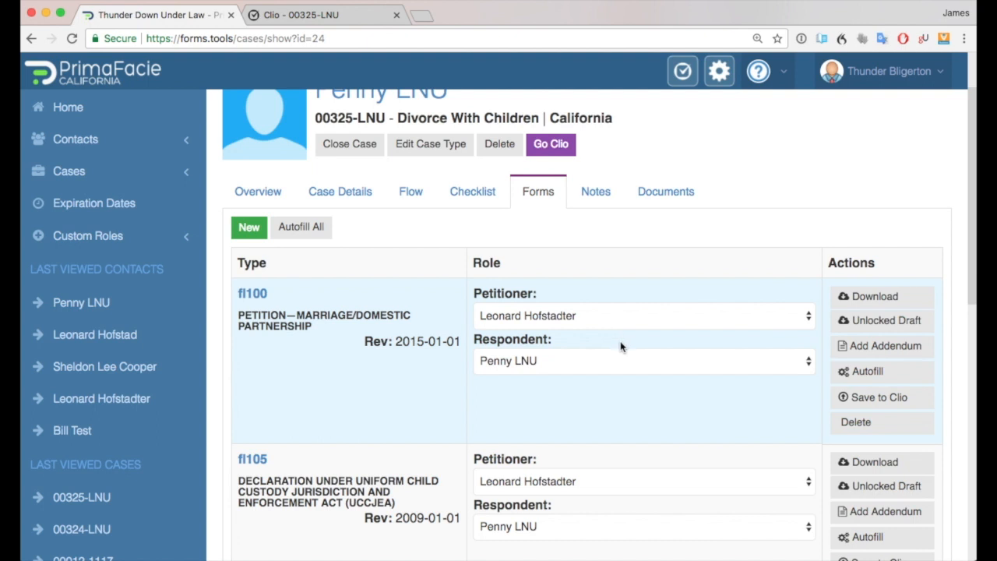
# Create an addendum for the fl100 form with the text "Whatever we want."
pyautogui.click(894, 347)
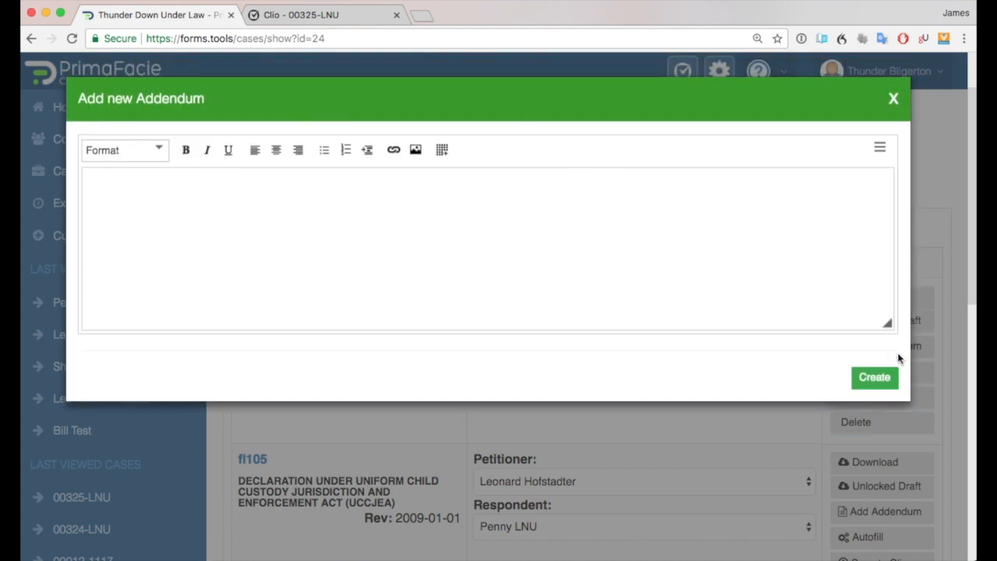
pyautogui.click(408, 251)
pyautogui.write('Whatever we want.')
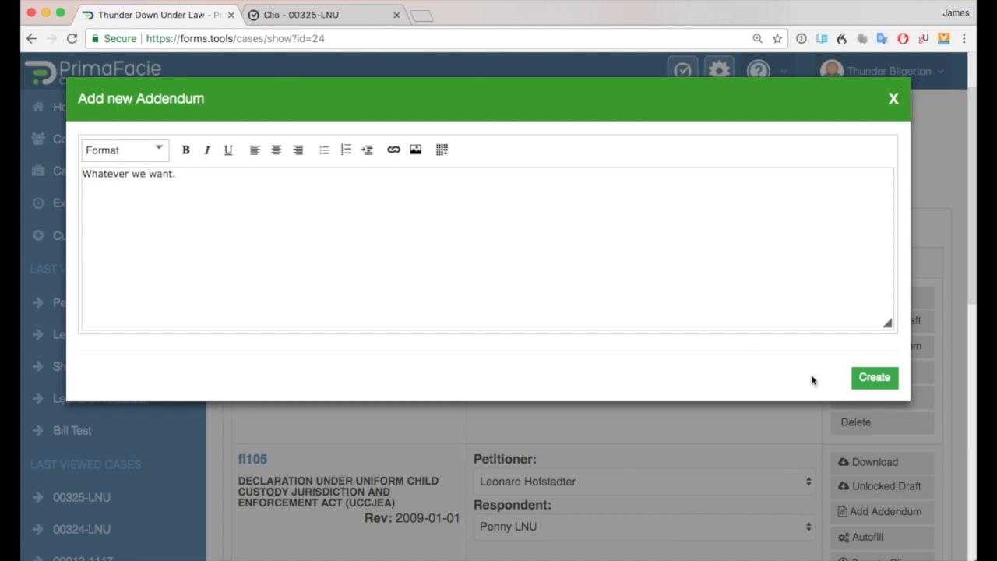
pyautogui.click(886, 380)
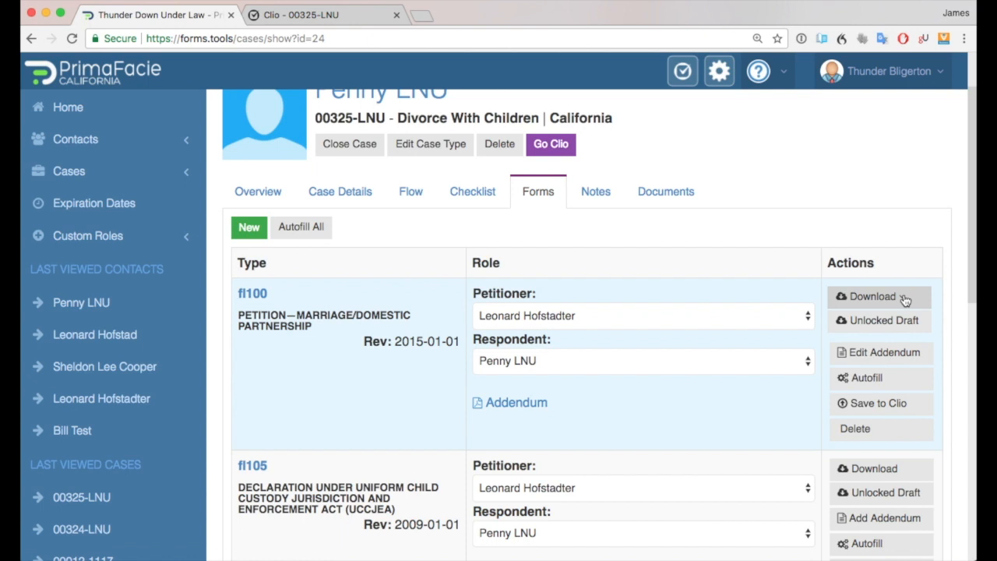
# Download the fl100 addendum as a PDF and review its text before returning to the PrimaFacie case forms
pyautogui.click(903, 298)
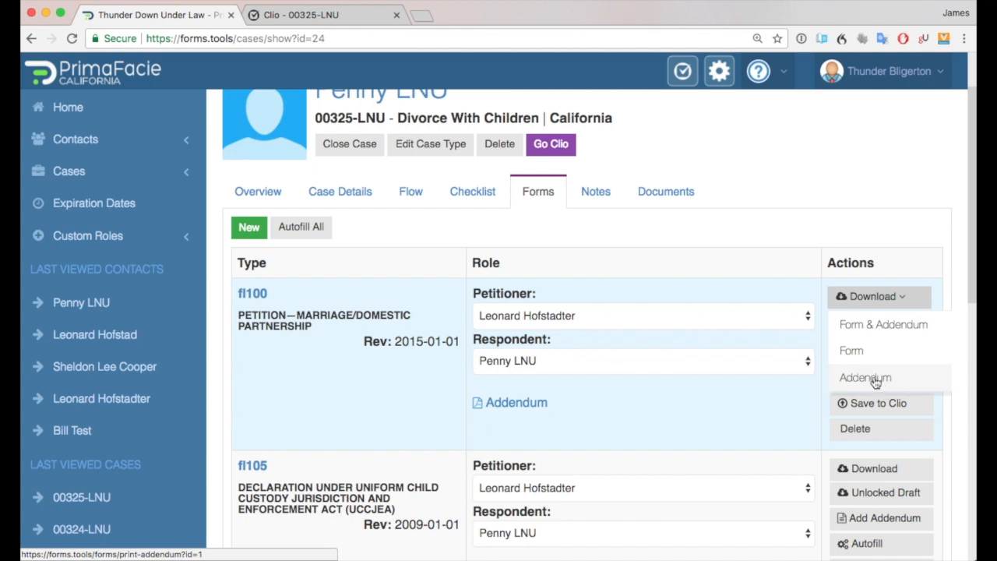
pyautogui.click(753, 408)
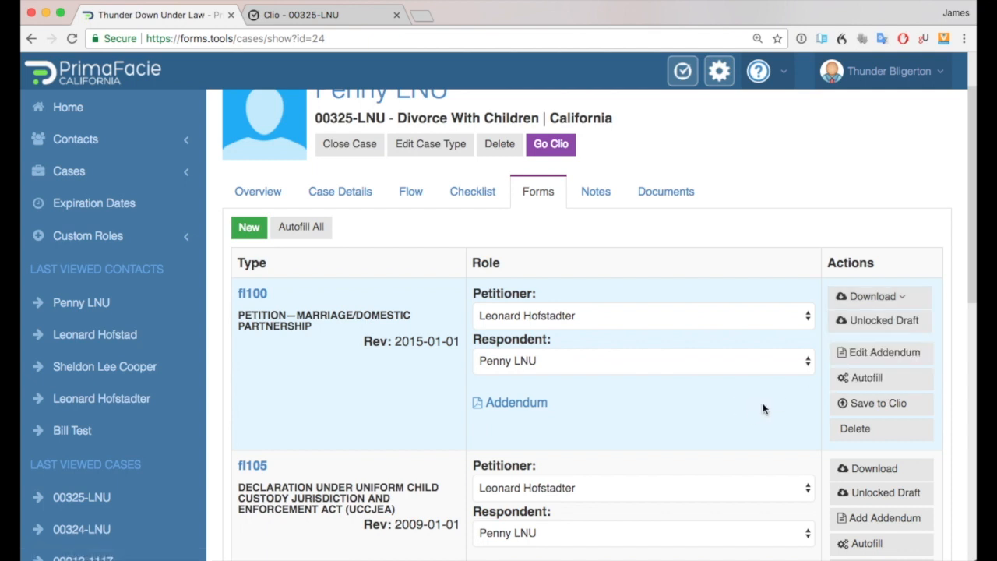
pyautogui.click(518, 404)
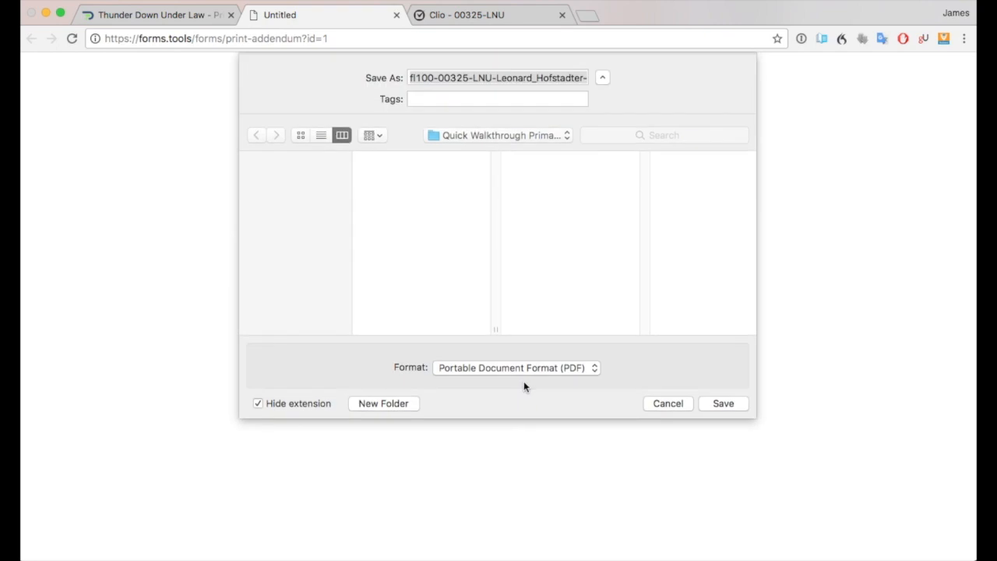
pyautogui.click(723, 404)
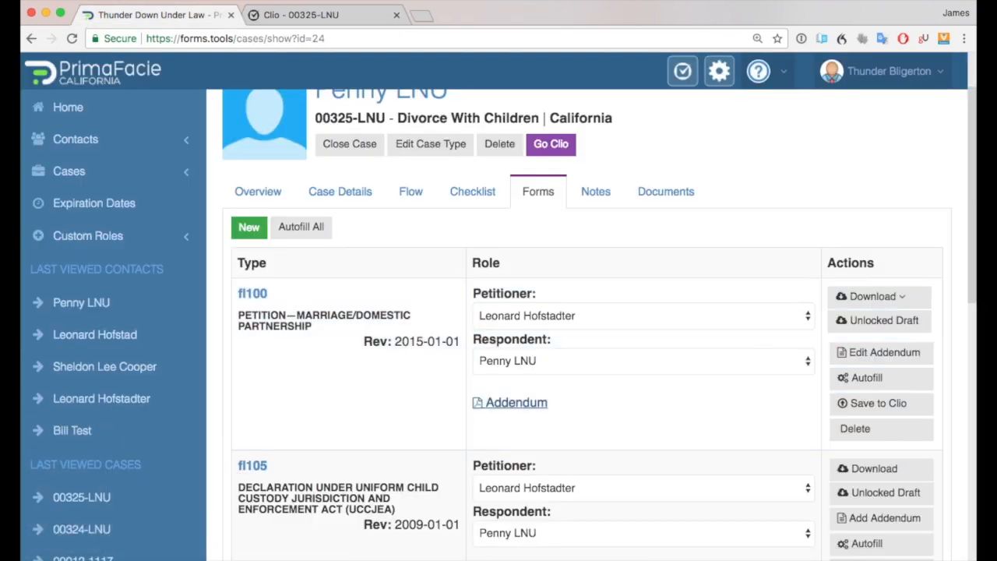
pyautogui.click(165, 559)
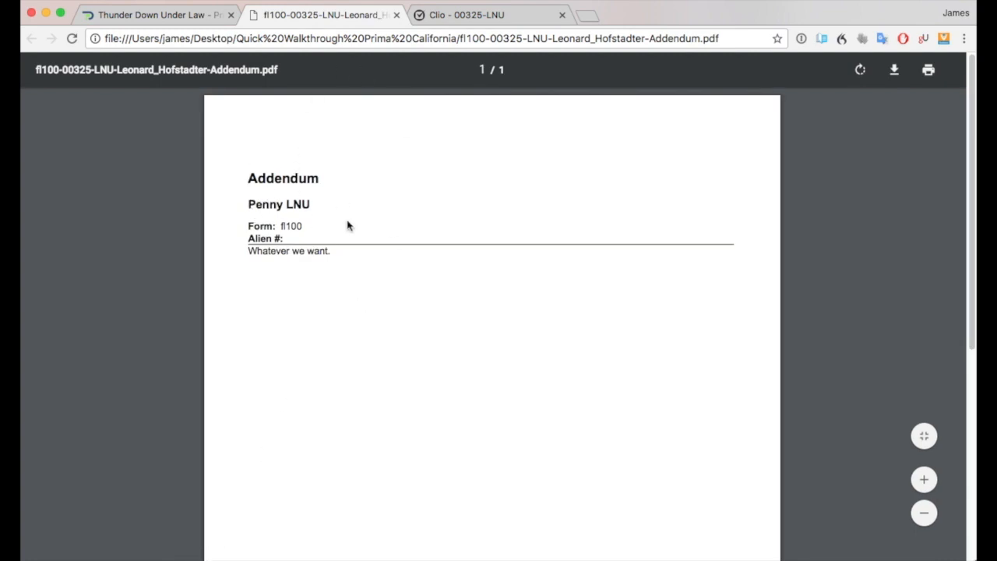
pyautogui.click(246, 252)
pyautogui.click(186, 17)
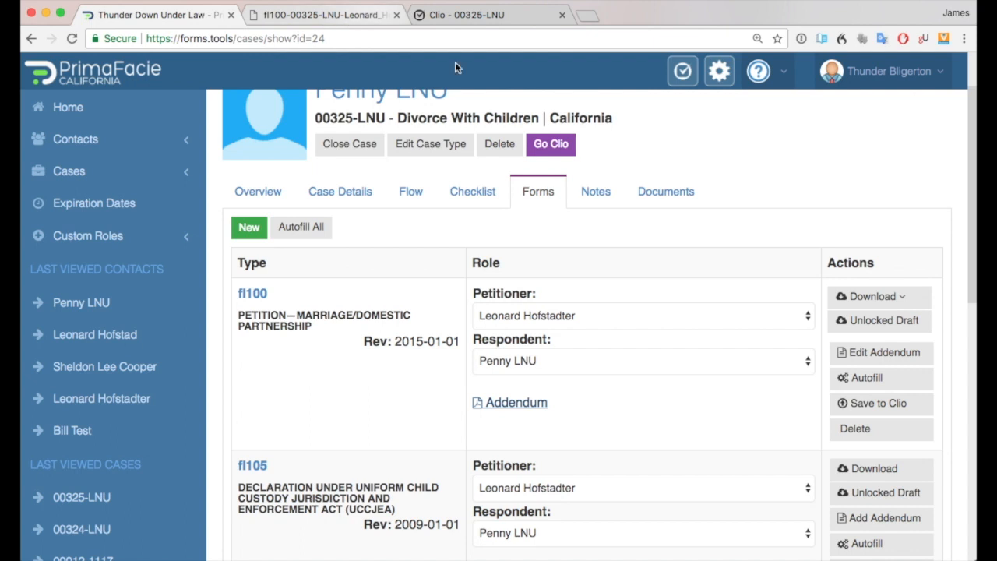